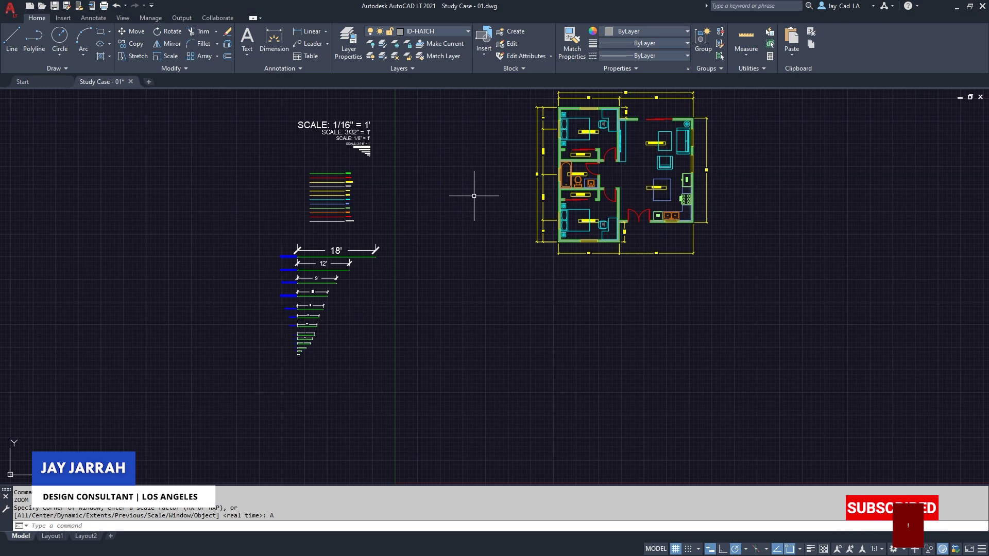
Frame the floor plan in model space, then switch to the Layout1 title-block sheet
middle_click_drag(474, 196, 381, 279)
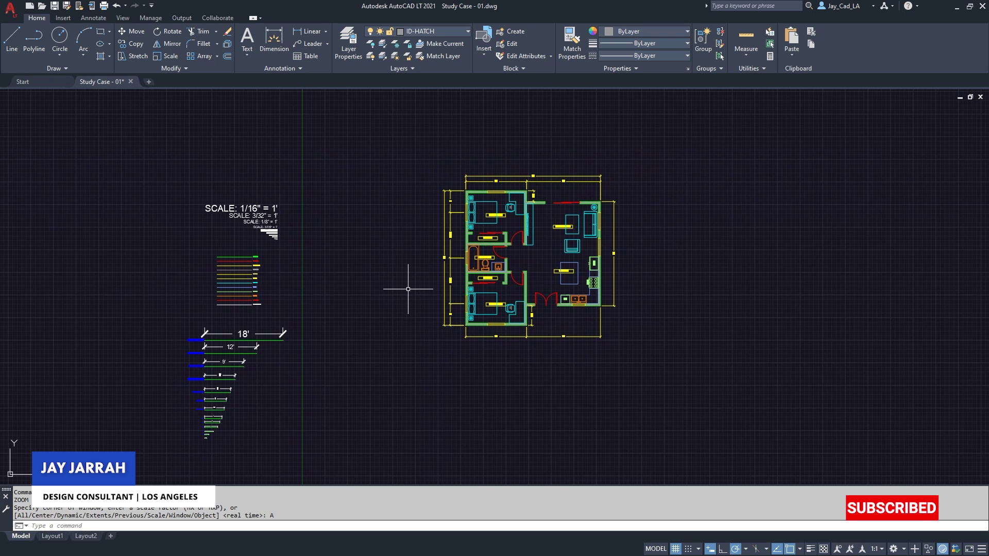
scroll(286, 333, "down", 1)
scroll(301, 332, "up", 2)
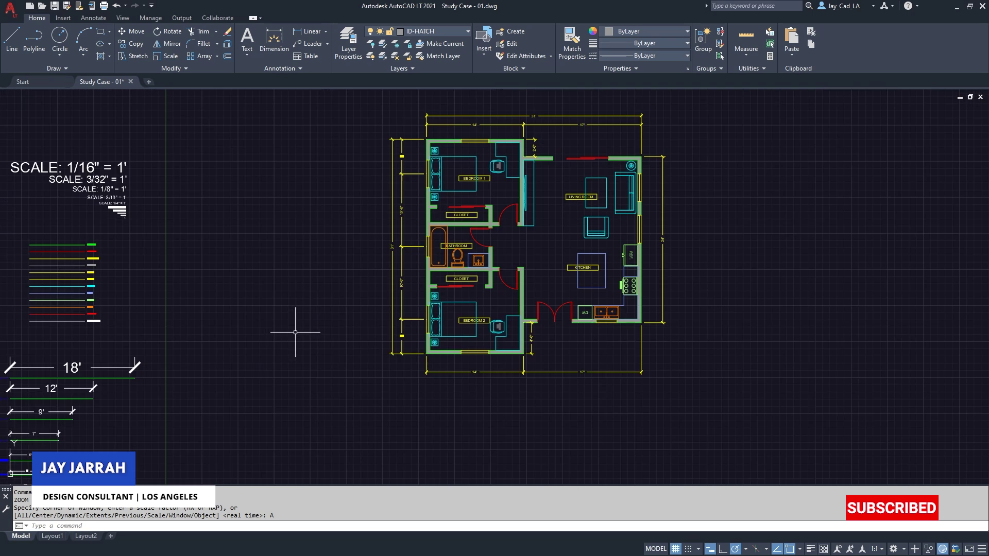
scroll(323, 308, "up", 1)
scroll(324, 308, "up", 1)
middle_click_drag(422, 185, 307, 354)
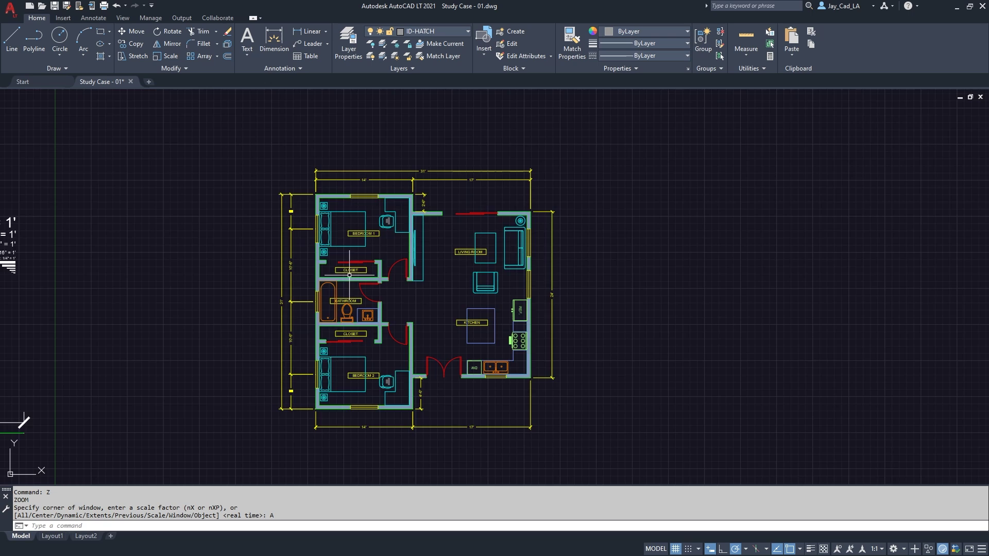
scroll(351, 271, "up", 2)
scroll(387, 232, "down", 1)
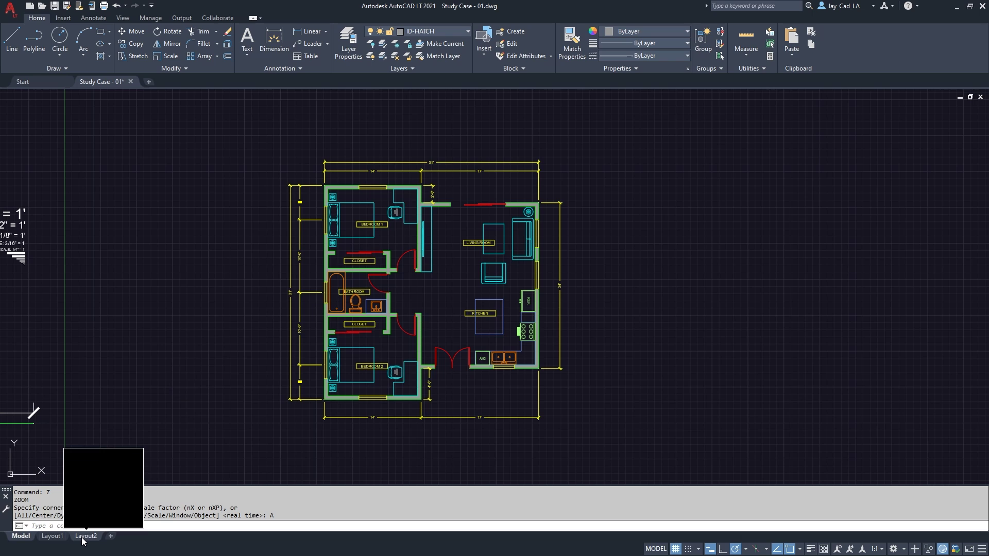
mouse_move(86, 536)
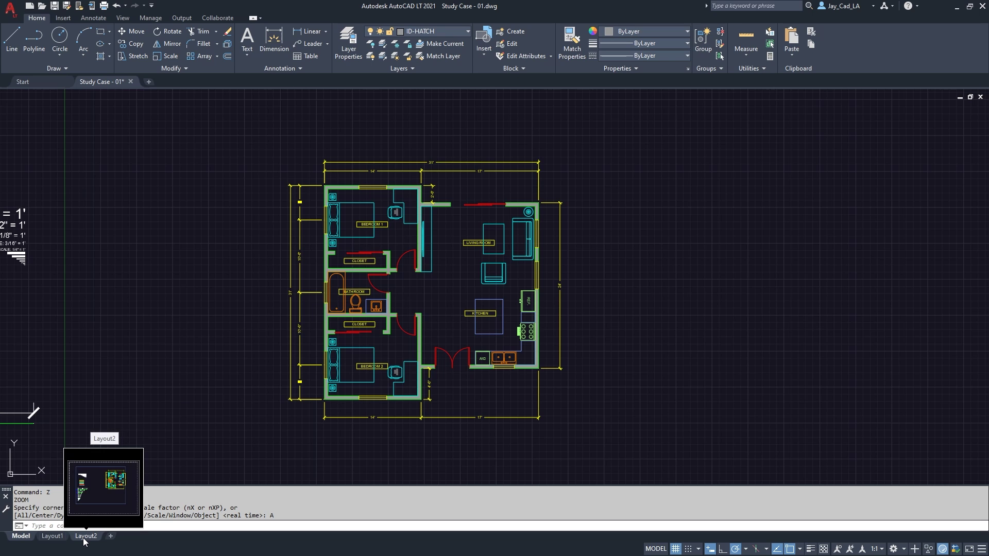
left_click(54, 536)
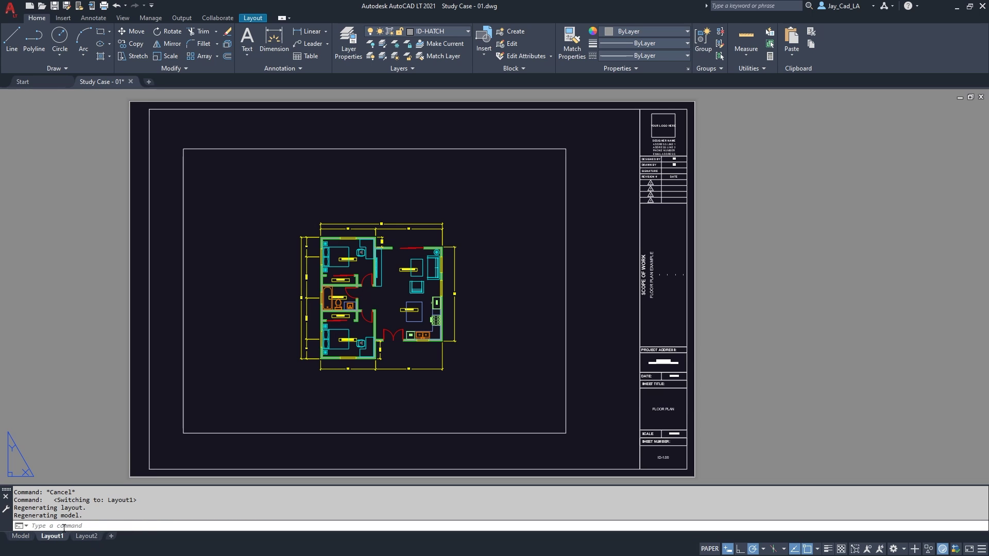
middle_click_drag(386, 285, 396, 273)
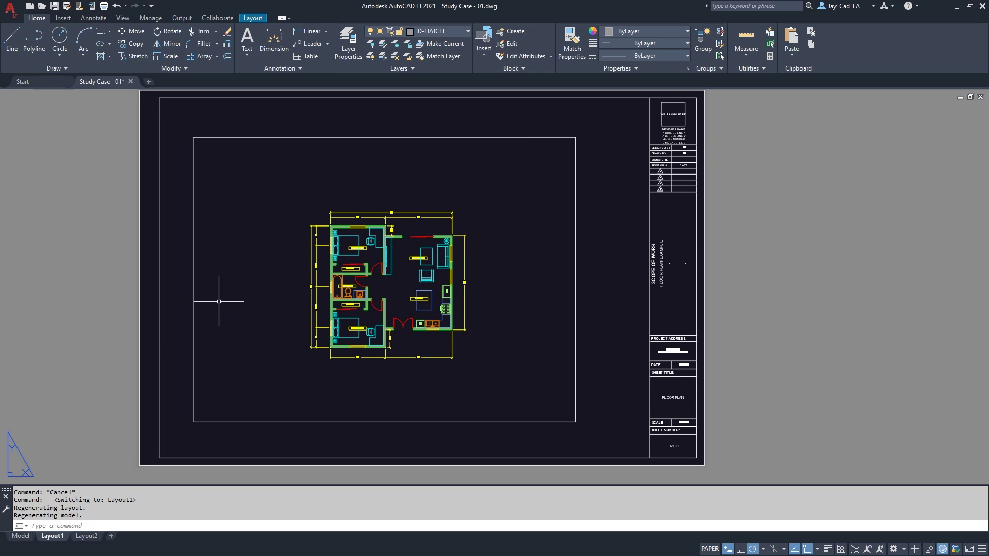
Add a new layout sheet and open it as Layout3
left_click(112, 536)
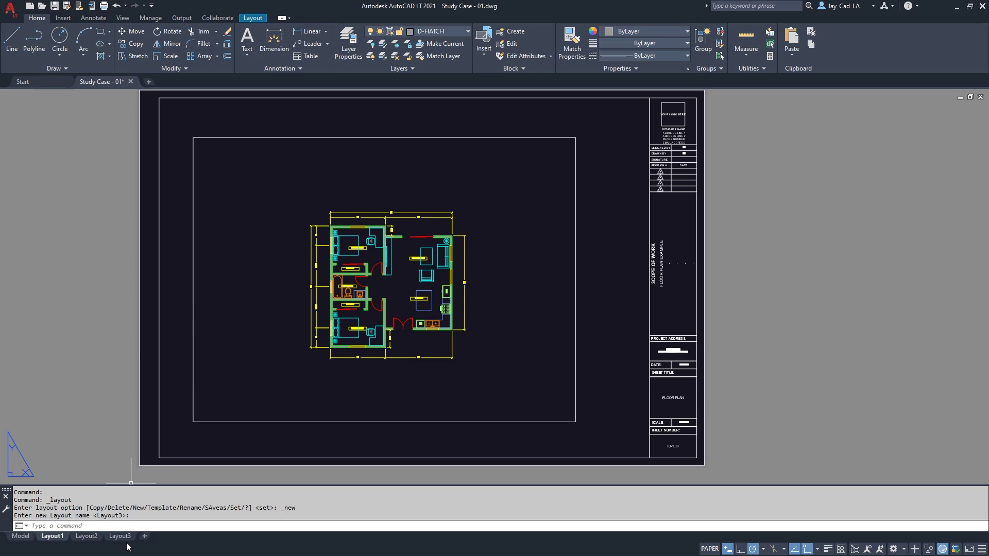
left_click(120, 537)
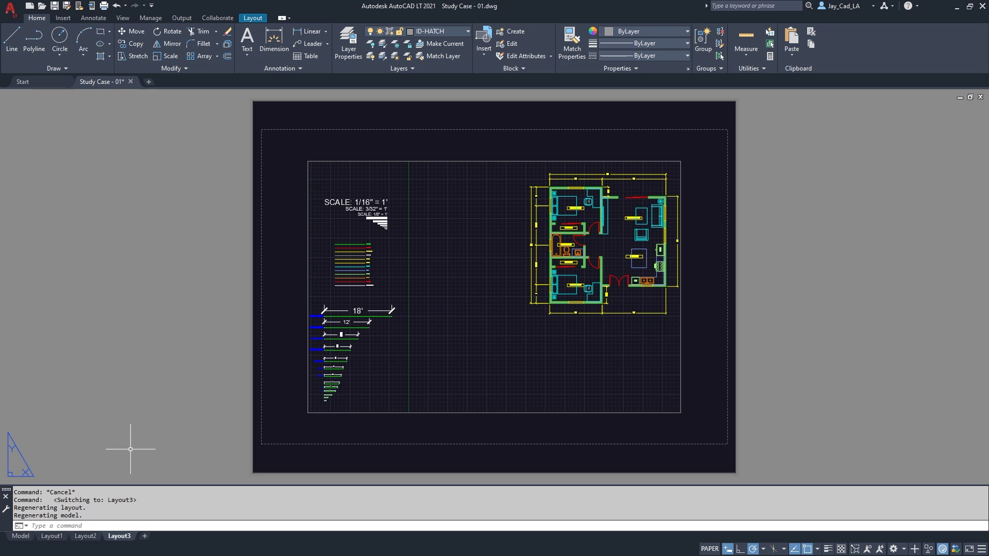
Go back to the model drawing, then return to Layout3 showing plan and scale legend
left_click(21, 536)
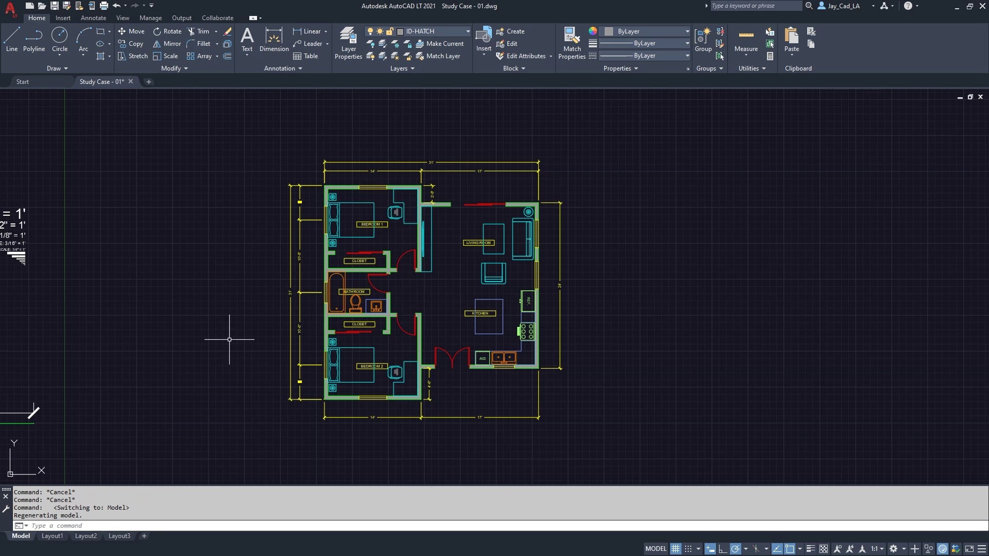
scroll(420, 266, "down", 2)
scroll(420, 309, "down", 1)
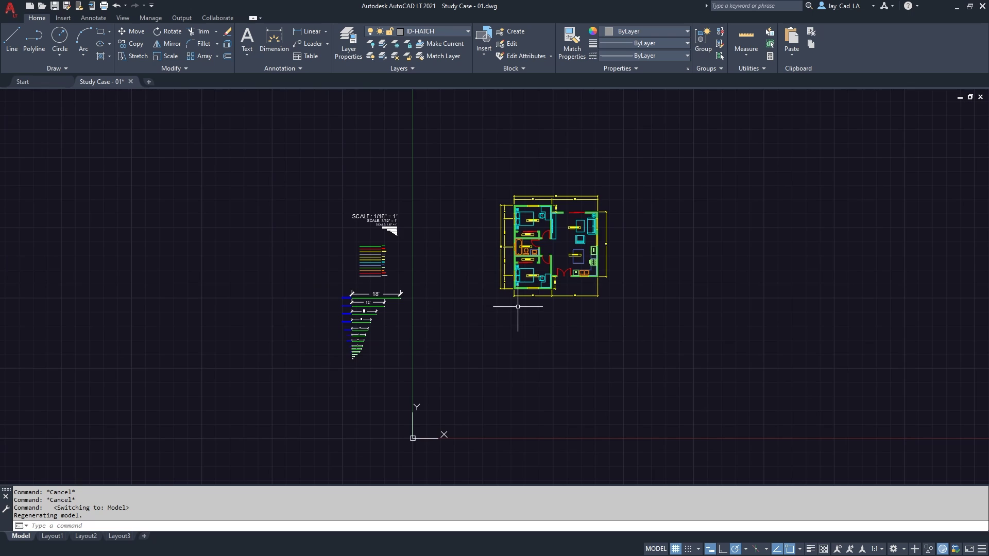
scroll(517, 307, "up", 1)
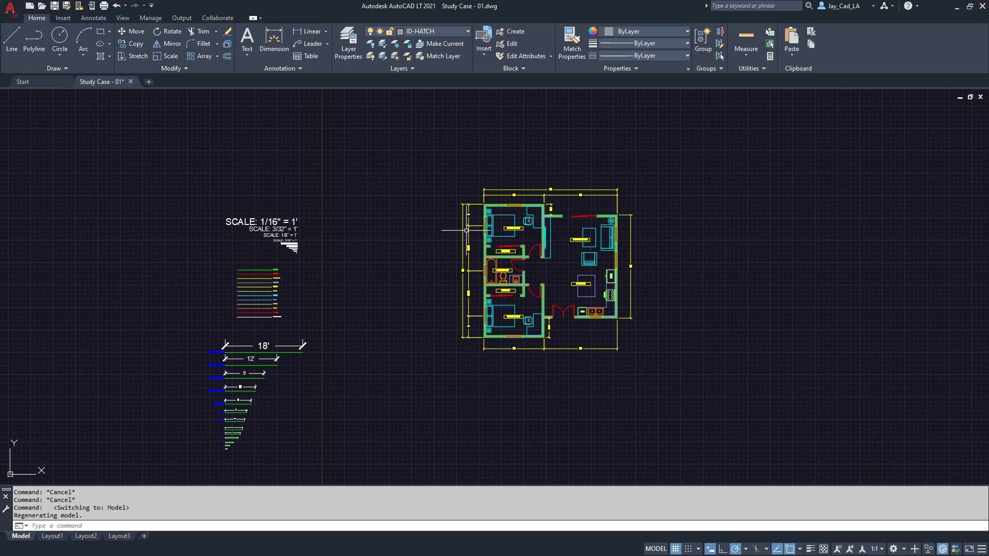
left_click(119, 537)
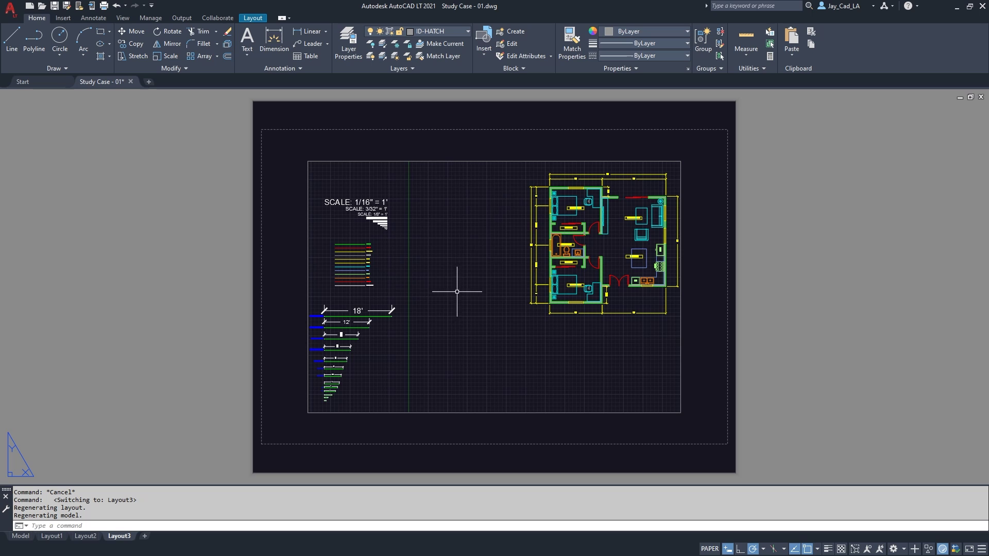
Activate the Layout3 viewport and pan so only the floor plan is centered
double_click(471, 255)
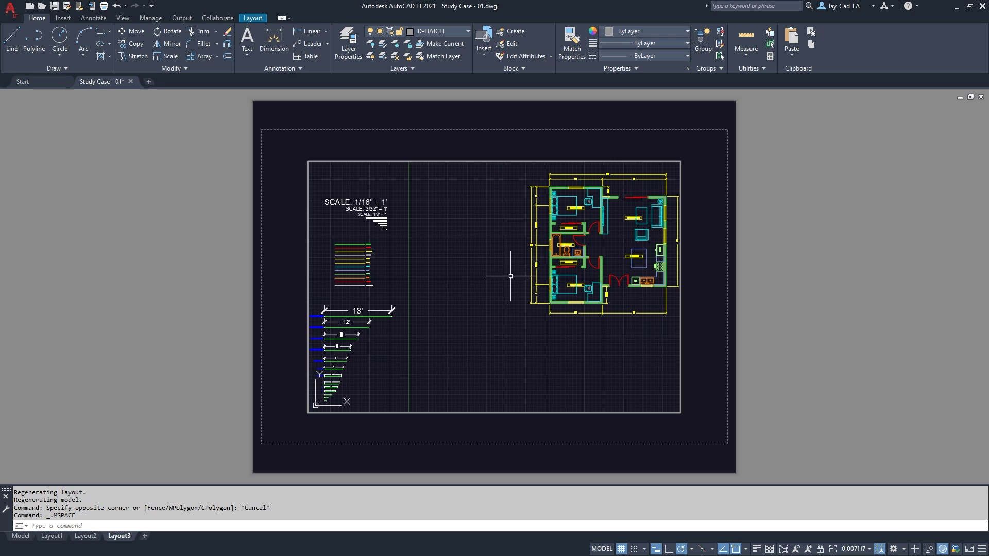
mouse_move(510, 276)
middle_mouse_down()
mouse_move(492, 311)
mouse_move(492, 294)
mouse_move(469, 292)
mouse_move(479, 301)
middle_mouse_up()
scroll(492, 277, "down", 1)
scroll(479, 277, "down", 1)
scroll(482, 302, "up", 1)
scroll(485, 302, "up", 2)
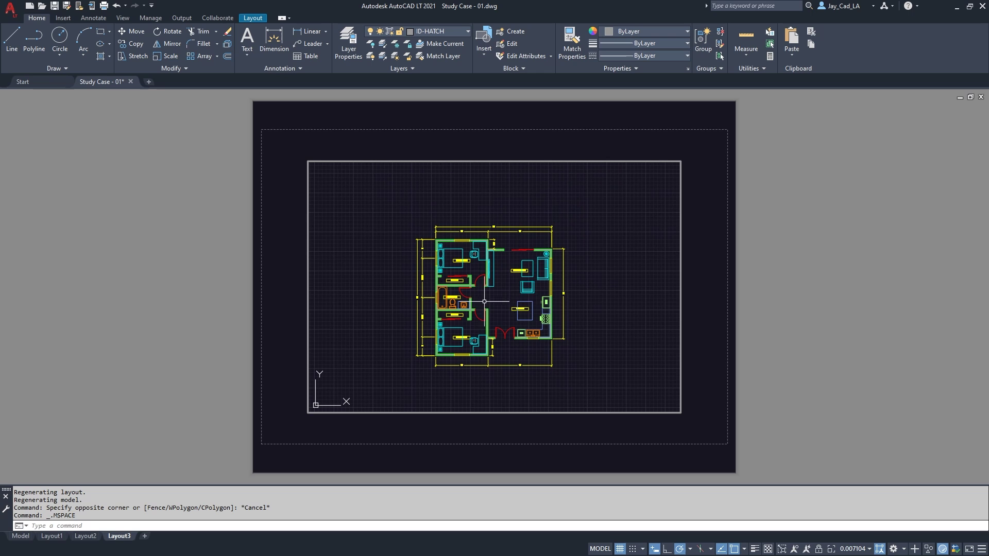
scroll(496, 300, "up", 1)
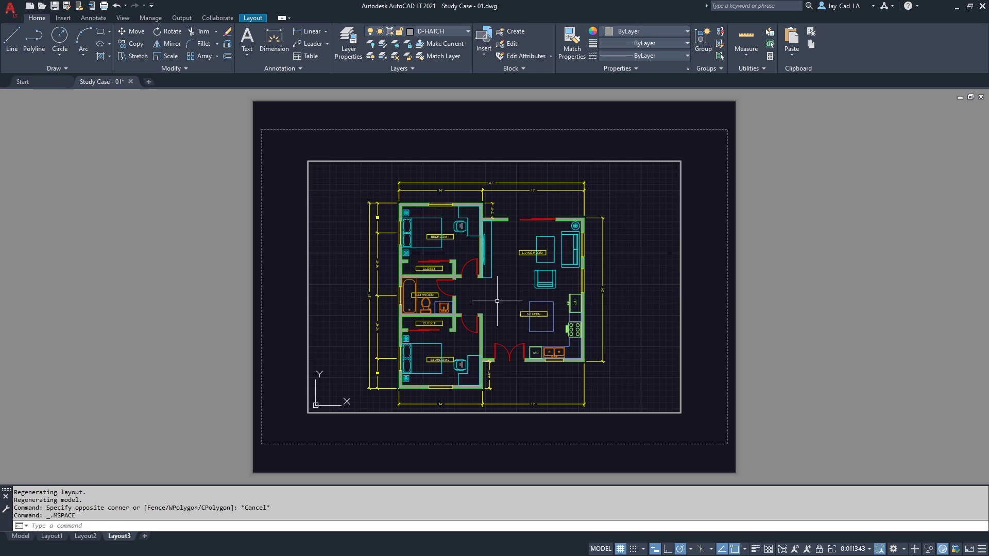
scroll(497, 300, "down", 1)
mouse_move(497, 300)
middle_mouse_down()
mouse_move(541, 275)
mouse_move(528, 257)
middle_mouse_up()
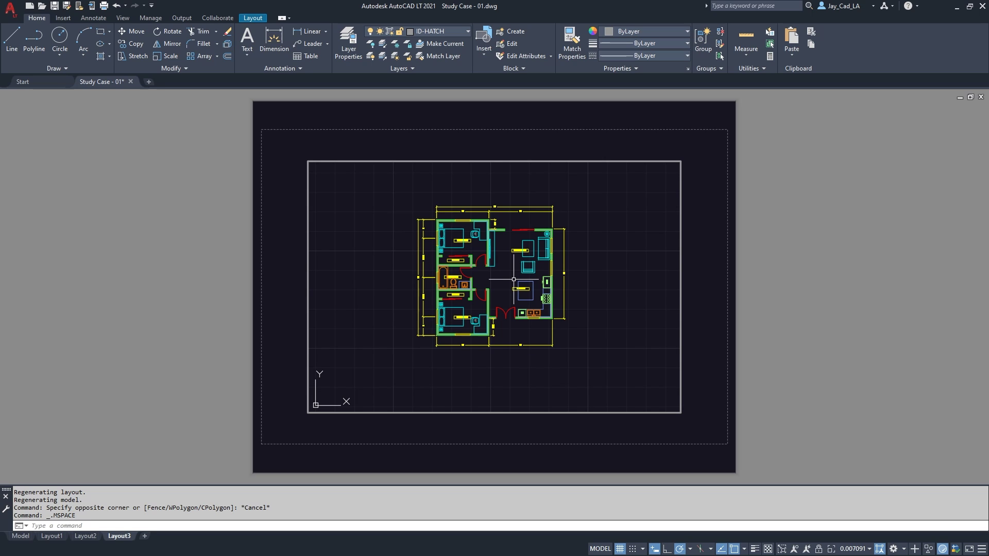
Set the viewport scale to 1/8" = 1'-0" and recenter the floor plan
left_click(856, 550)
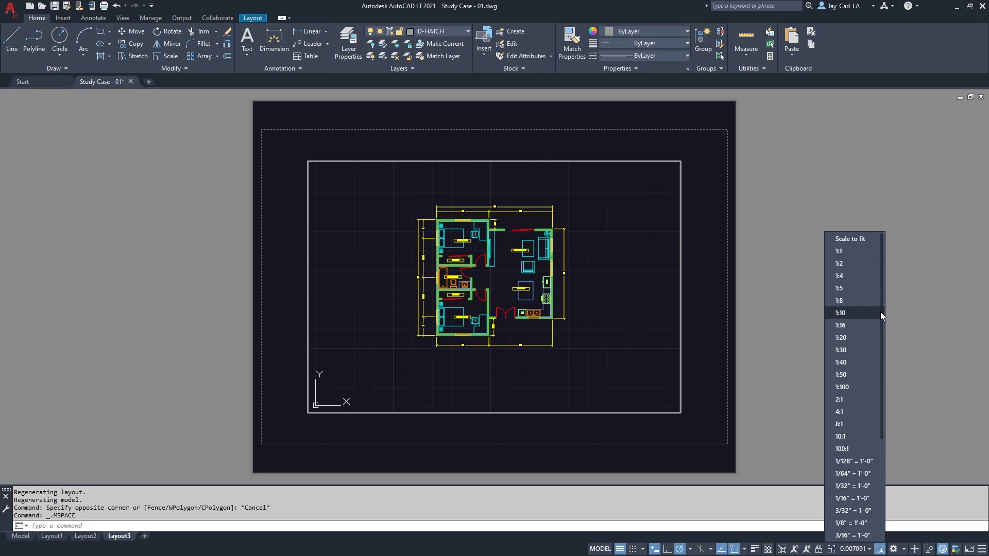
scroll(881, 311, "down", 4)
scroll(885, 379, "down", 4)
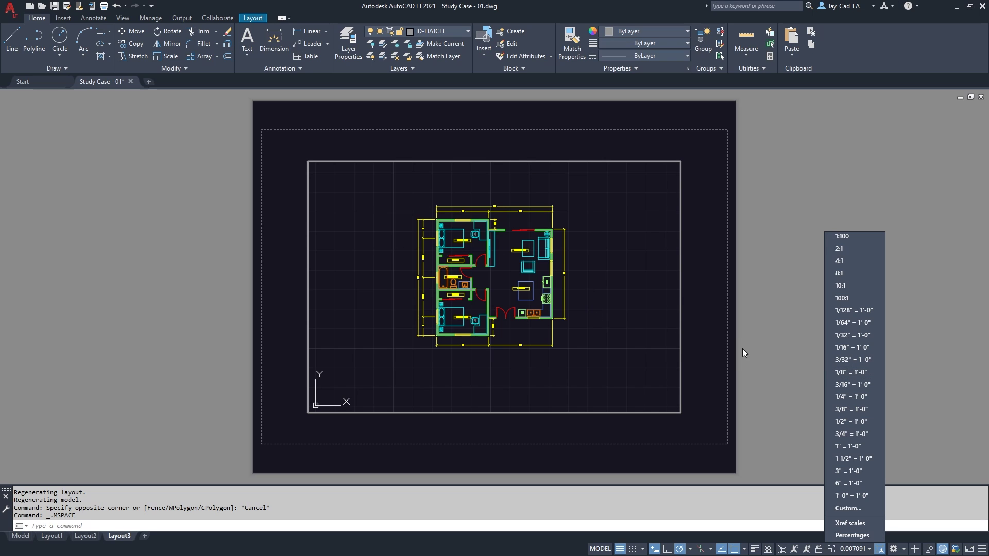
left_click(856, 371)
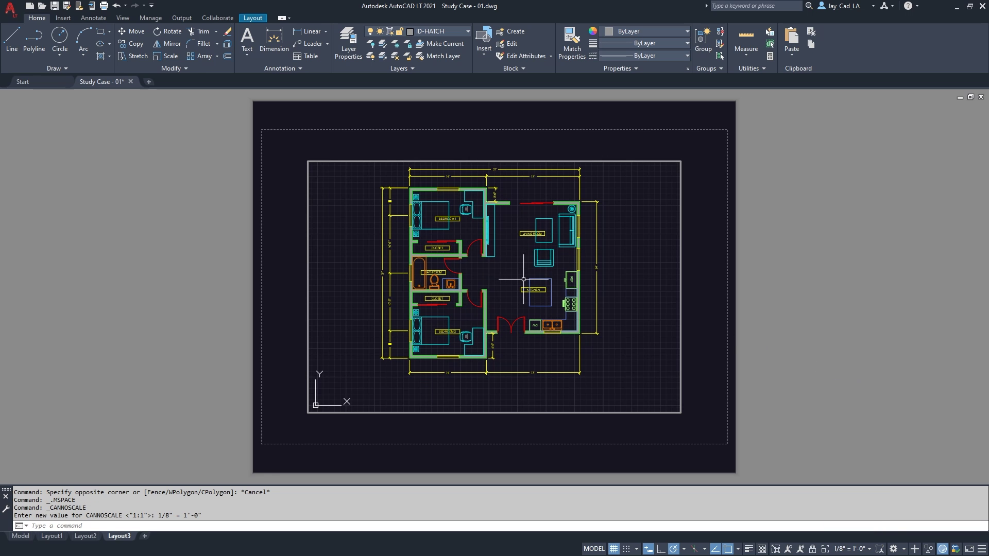
mouse_move(629, 305)
left_mouse_down()
mouse_move(523, 282)
mouse_move(522, 296)
left_mouse_up()
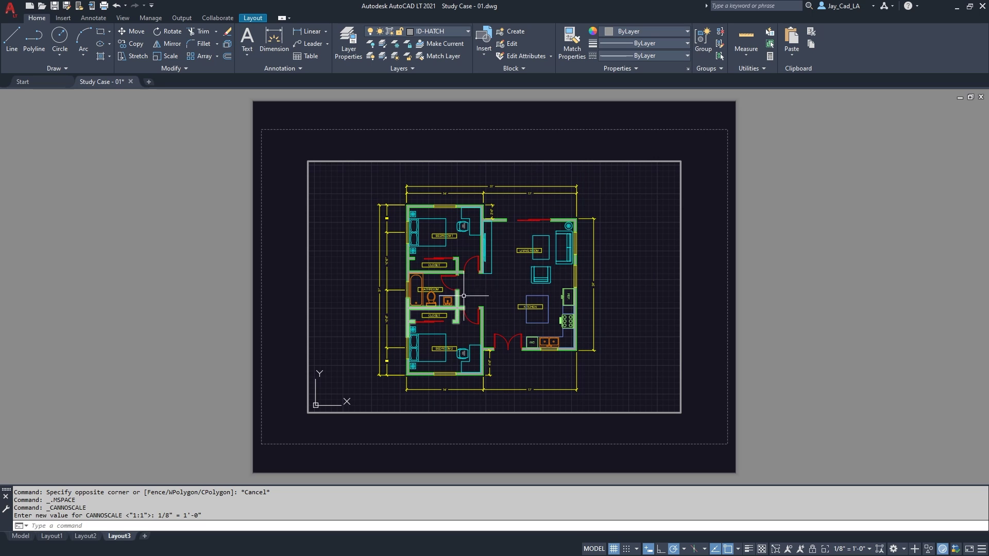
middle_click_drag(510, 297, 519, 299)
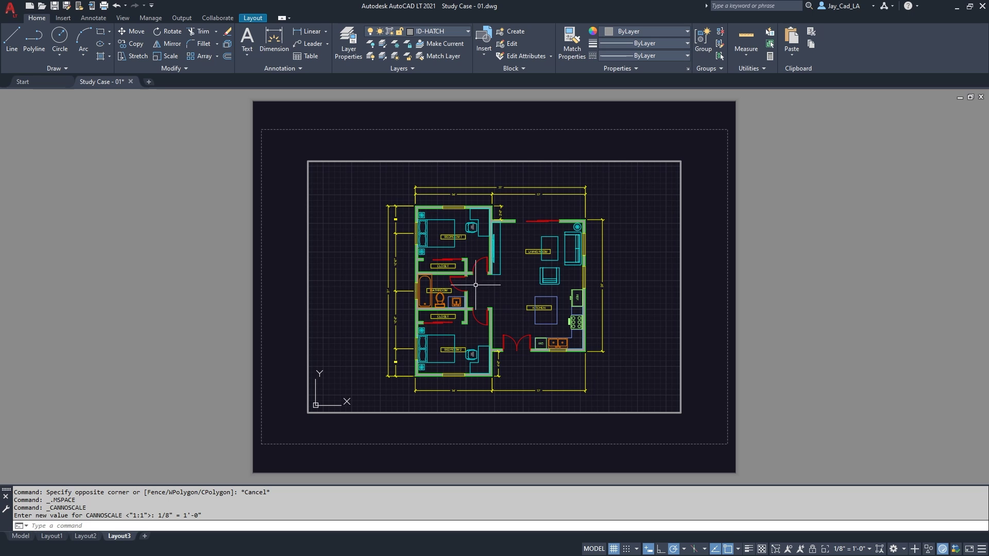
Set the Layout3 plot style table to monochrome.ctb and preview the plot
left_click(104, 6)
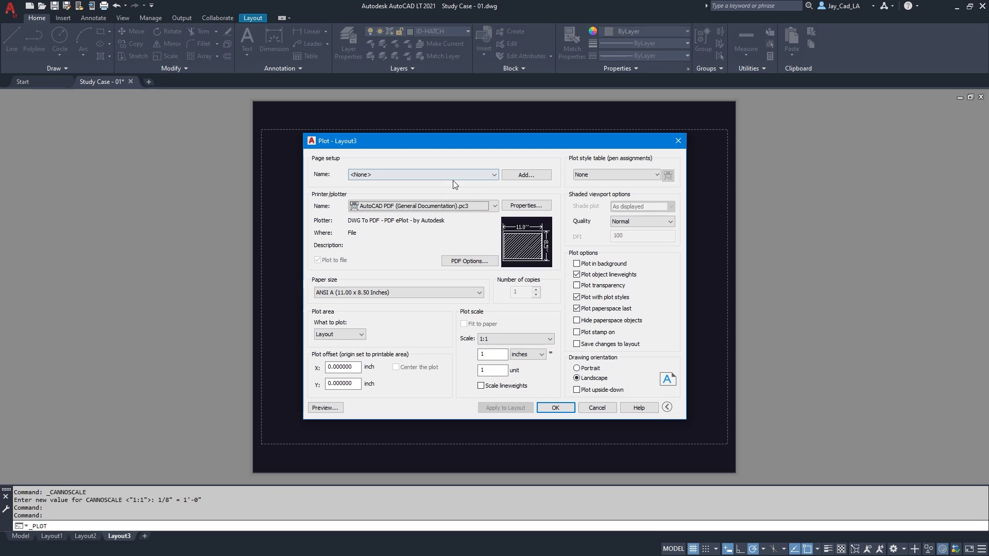
left_click(609, 175)
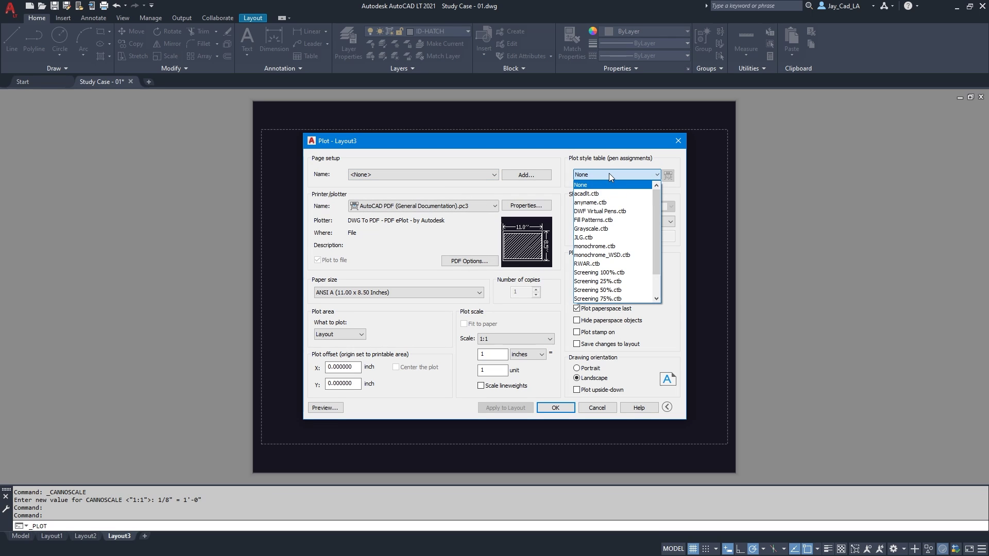
left_click(595, 246)
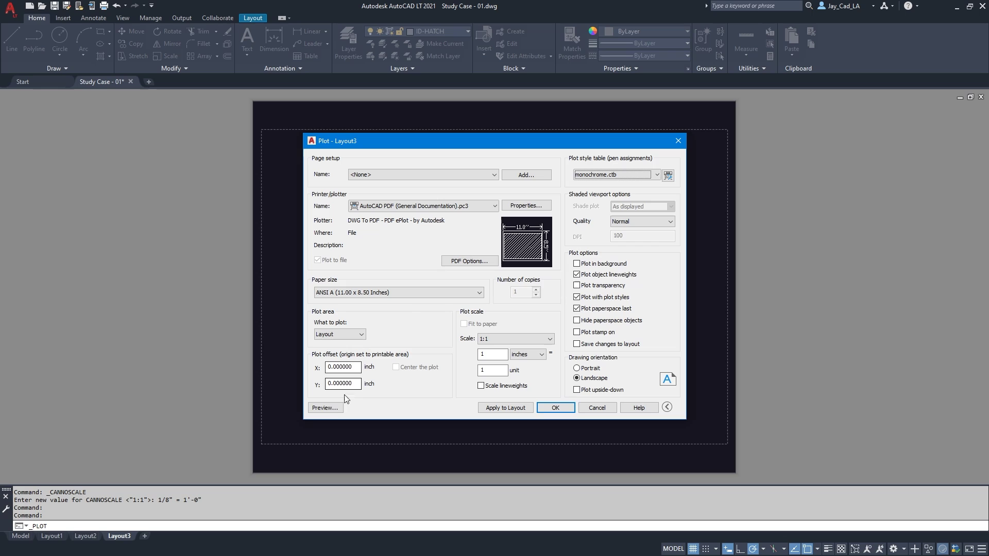
left_click(324, 407)
scroll(501, 358, "up", 1)
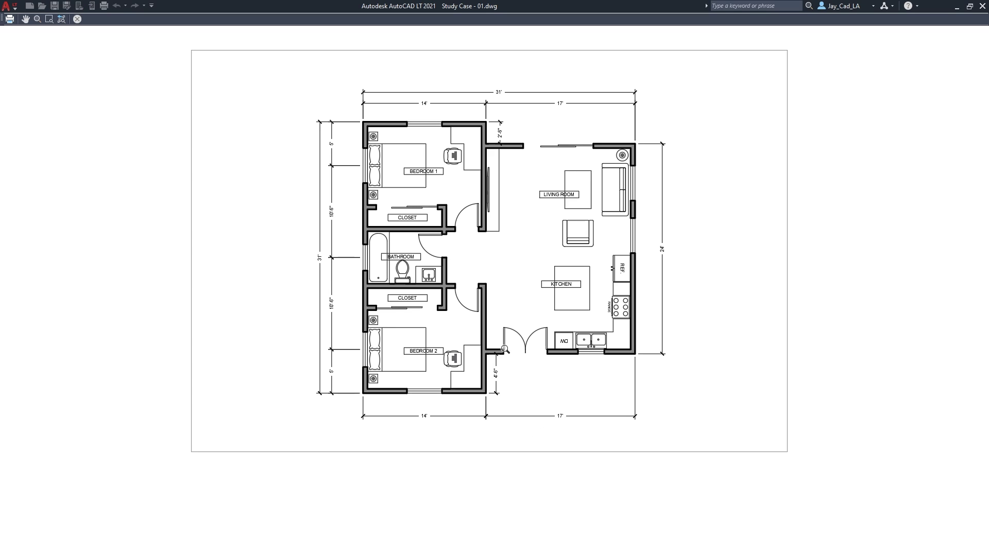
scroll(464, 303, "down", 1)
Recenter the black-and-white preview sheet, then exit back to Layout3
middle_click_drag(477, 288, 485, 320)
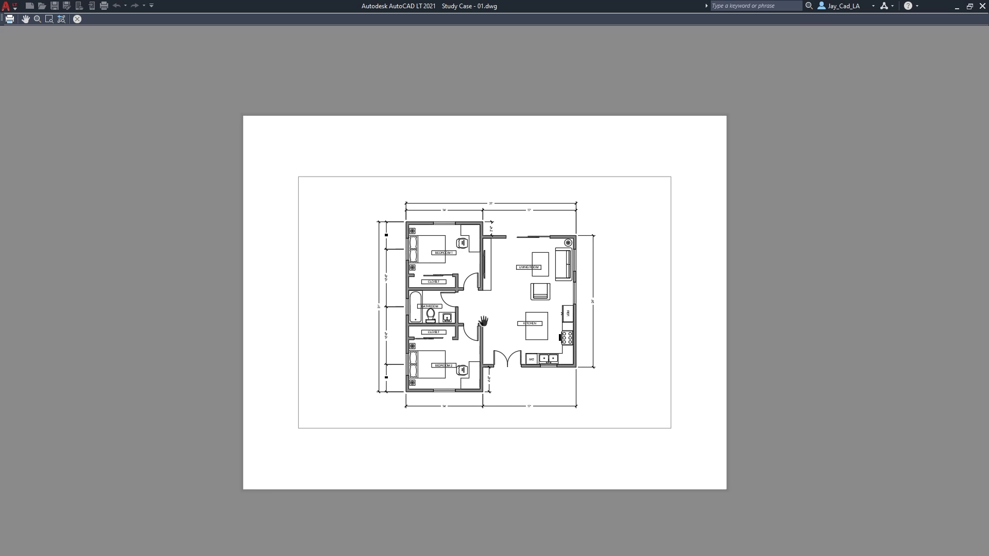
left_click(77, 19)
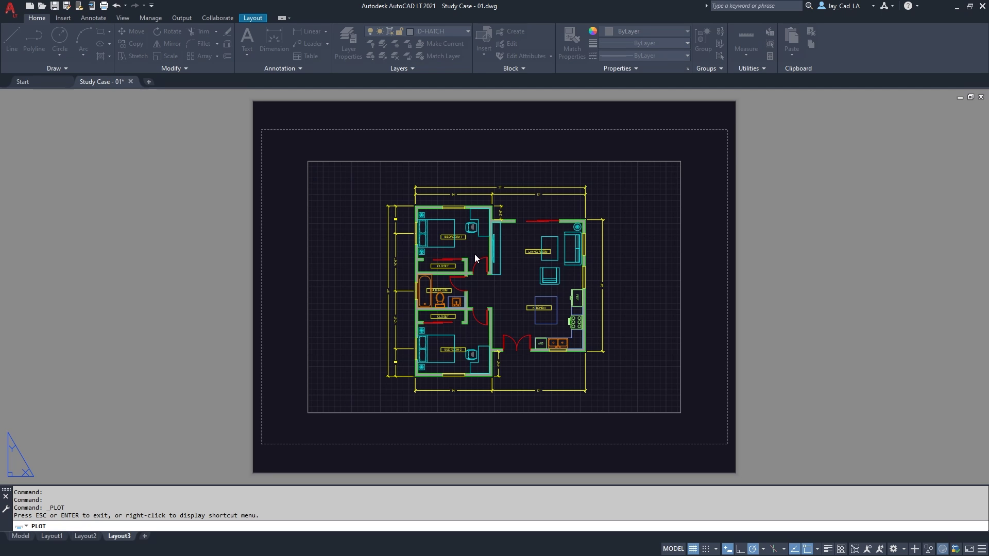